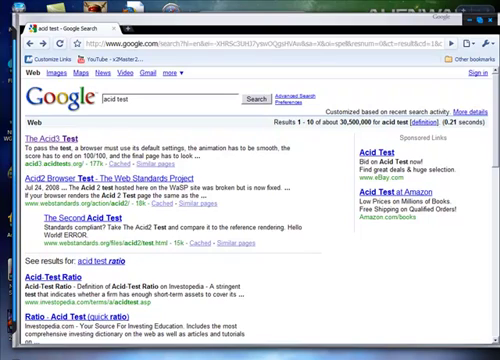
Step: Run the Acid3 test in Chrome, see 79/100 with LINKTEST FAILED, and close Chrome
{"action": "left_click", "coordinate": [62, 140]}
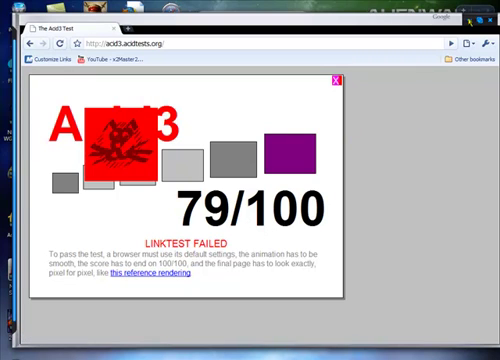
{"action": "left_click", "coordinate": [472, 20]}
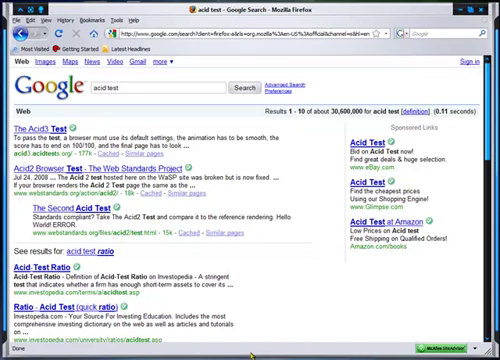
Step: Run the Acid3 test in Firefox, note its 71/100 score, and close Firefox
{"action": "left_click", "coordinate": [45, 130]}
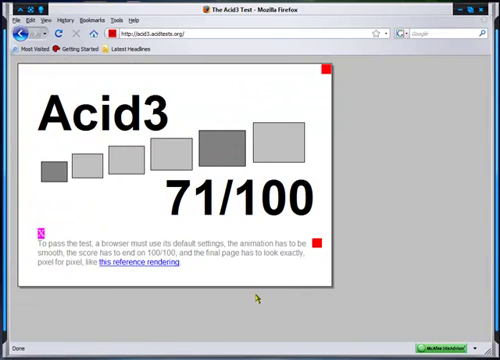
{"action": "left_click", "coordinate": [479, 10]}
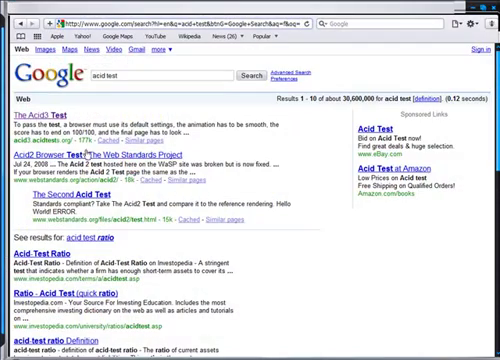
Step: Run the Acid3 test in Safari to 100/100, close Safari, and bring up the recording options
{"action": "left_click", "coordinate": [55, 115]}
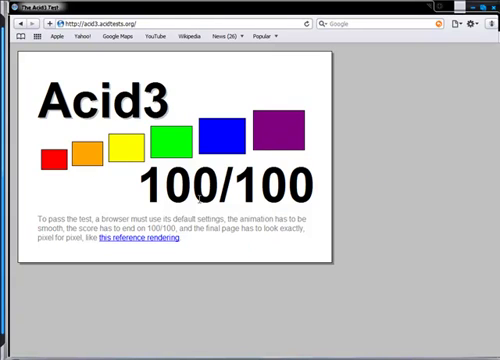
{"action": "left_click", "coordinate": [471, 8]}
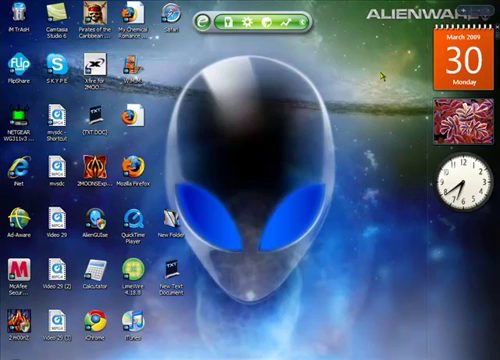
{"action": "left_click_drag", "start_coordinate": [190, 100], "coordinate": [290, 325]}
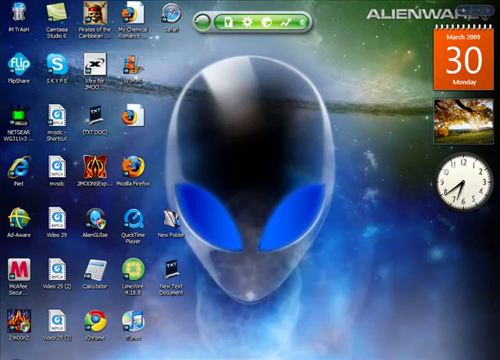
{"action": "right_click", "coordinate": [470, 357]}
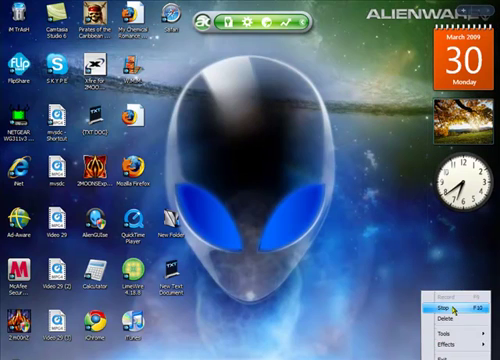